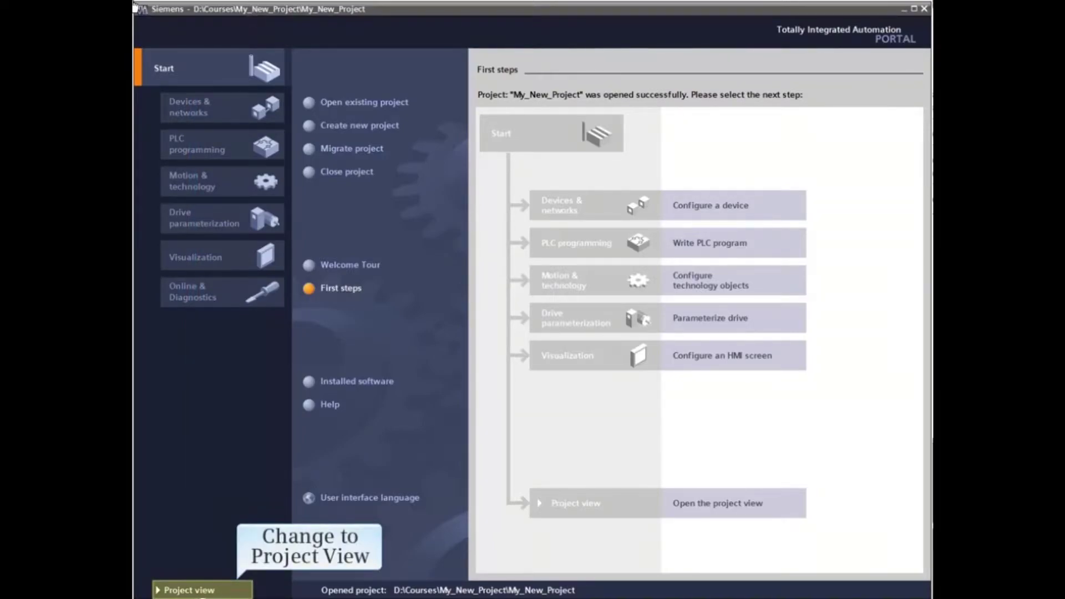
Switch from the Portal view to the project view of My_New_Project.
click(187, 590)
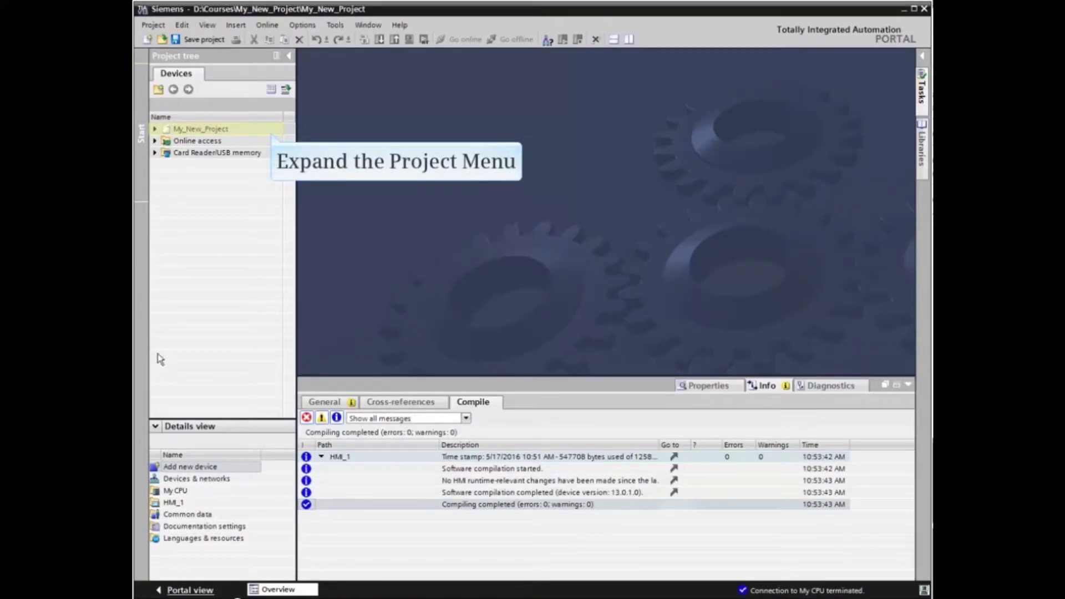
Expand My_New_Project, My CPU and Program blocks to reveal Main [OB1] and My New Block.
click(154, 130)
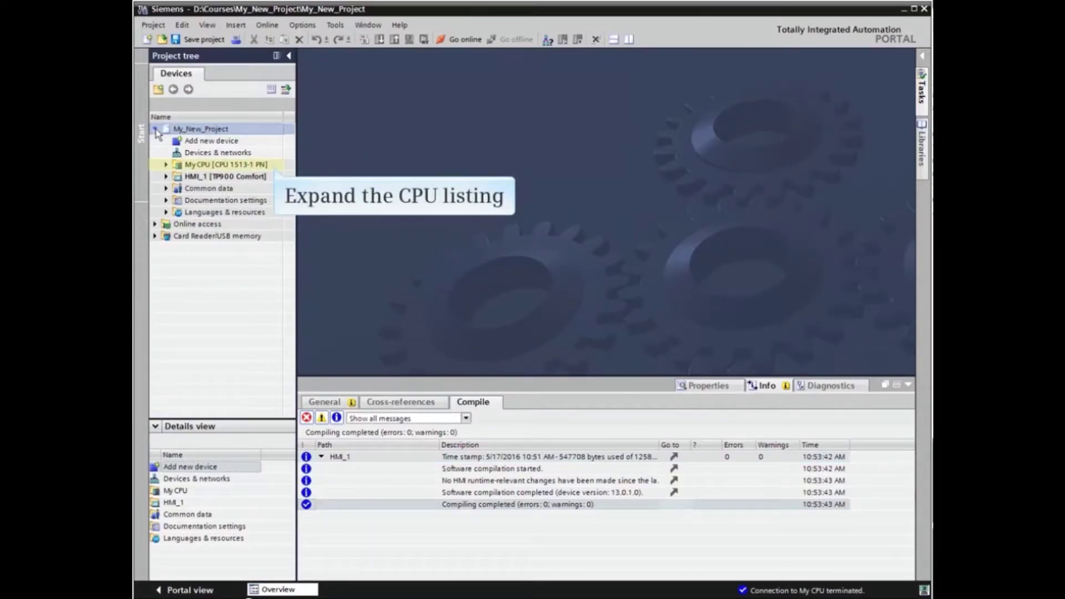
click(166, 164)
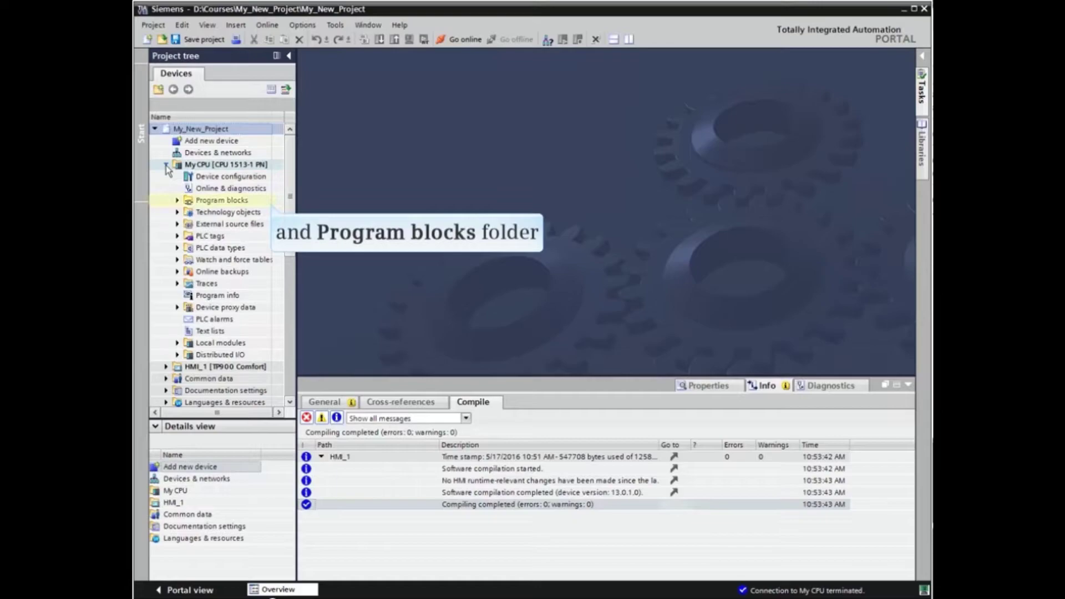
click(177, 200)
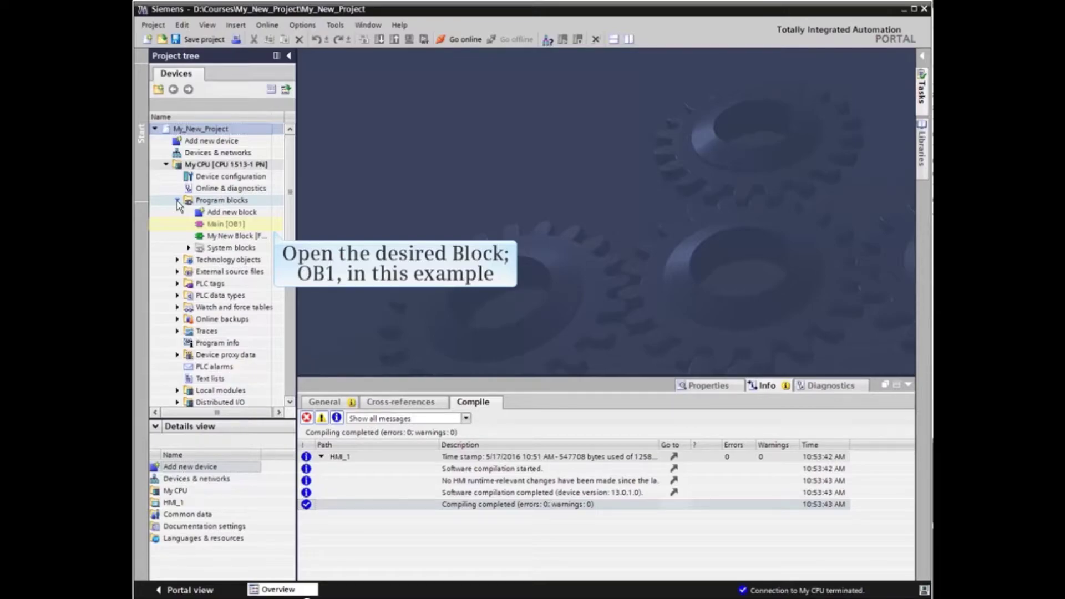
Open Main [OB1] with the Instructions catalog showing, and select the empty Network 2 rung.
double_click(226, 225)
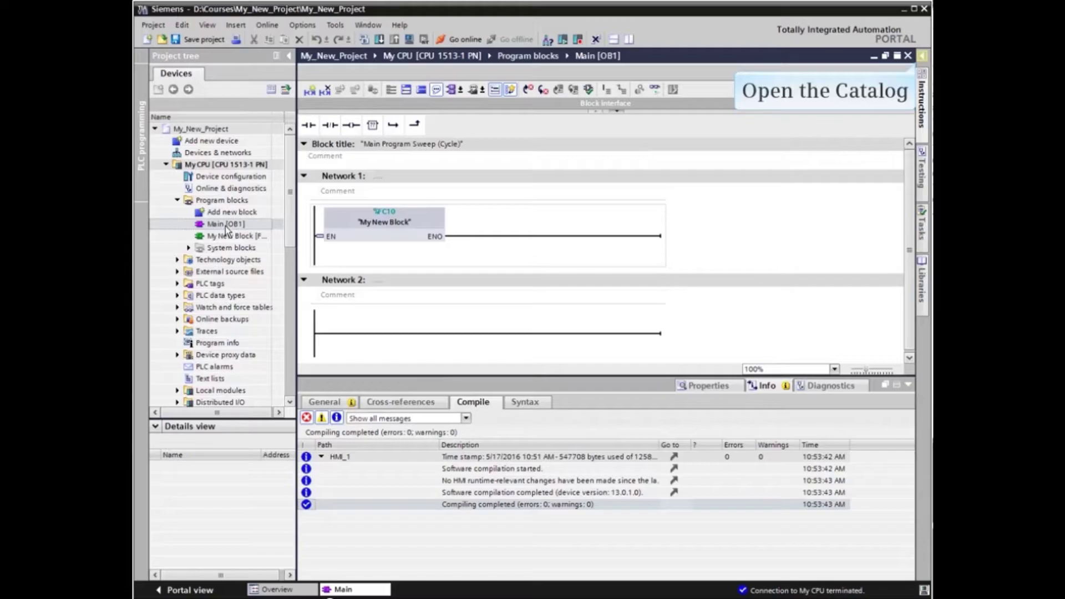
click(922, 92)
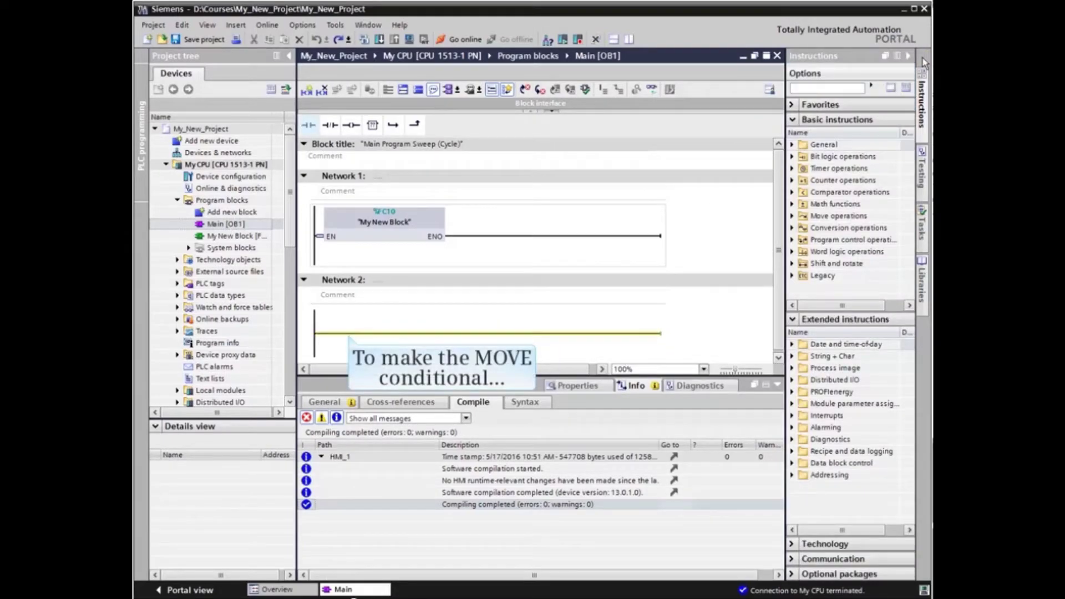
click(351, 335)
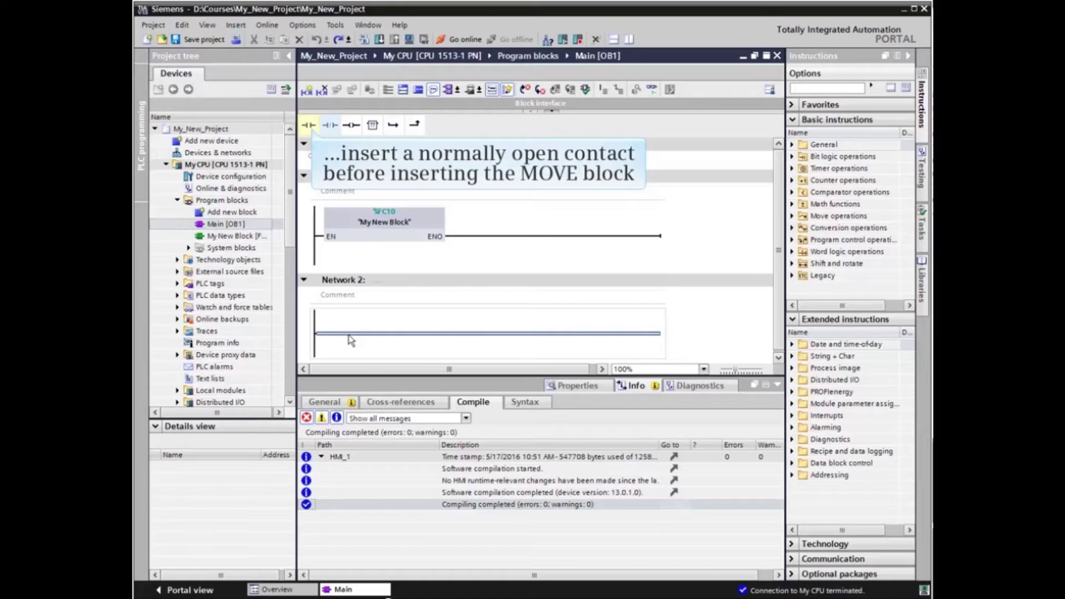
Insert a normally open contact in Network 2 tagged "Count Down" (%M250.2).
click(309, 125)
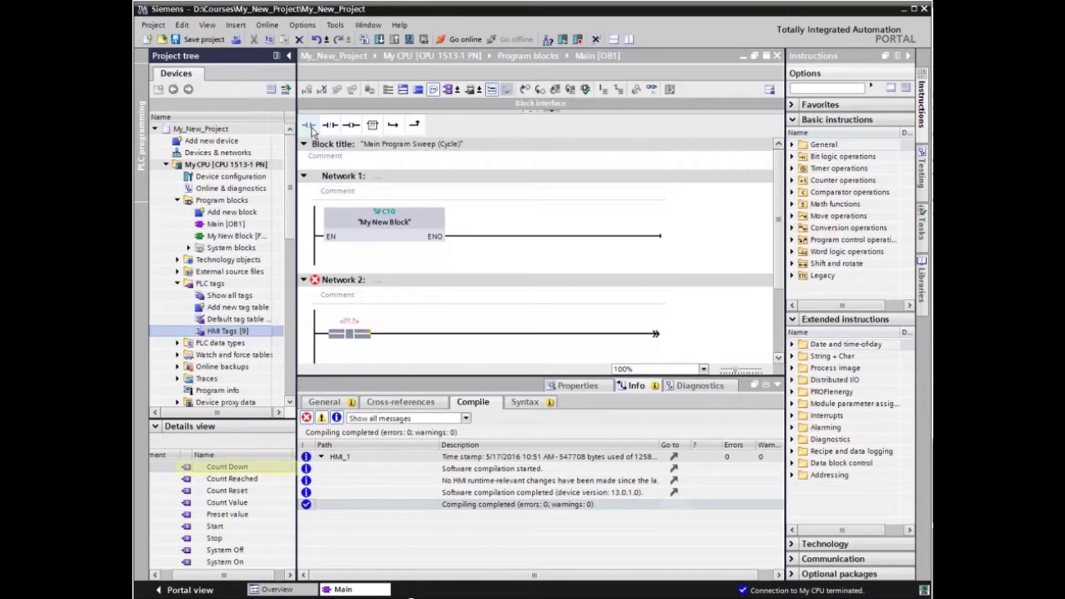
drag(219, 468, 377, 314)
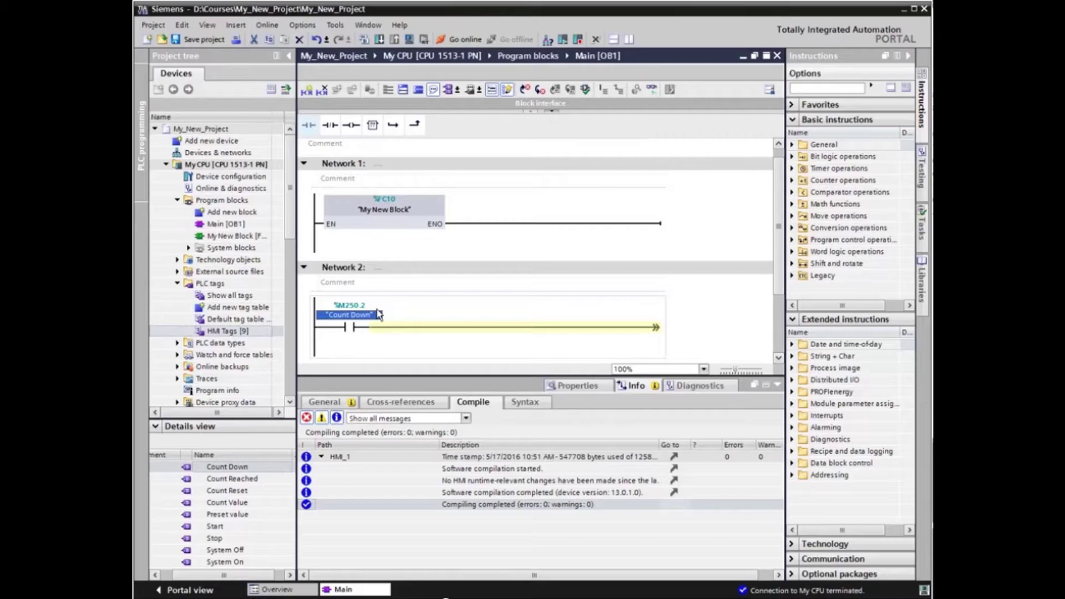
click(541, 332)
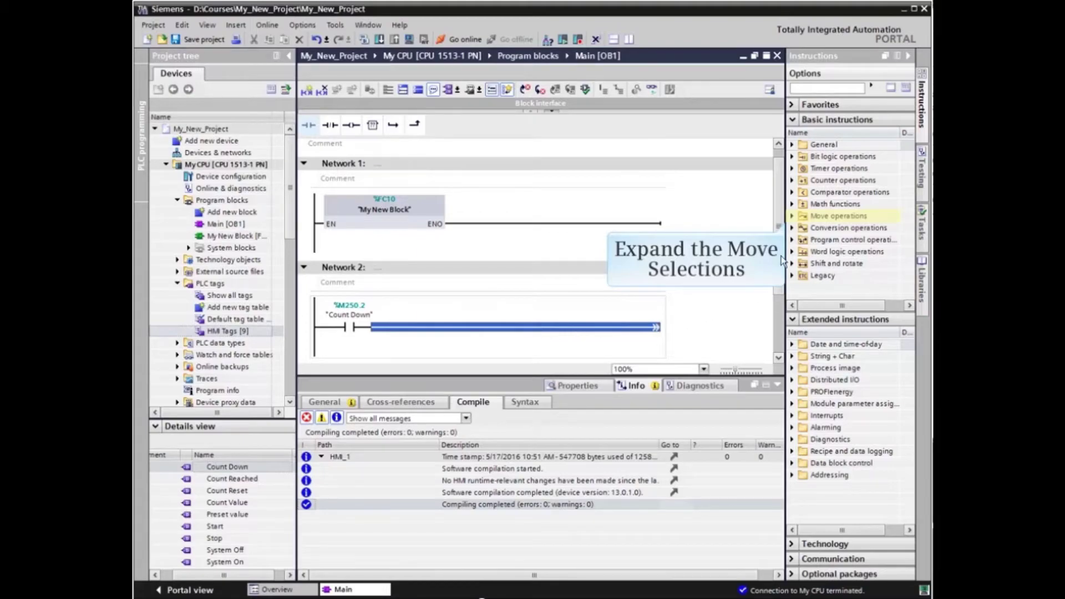
Place a MOVE box after the contact with "Count Value" (%MW200) as its IN input.
click(792, 216)
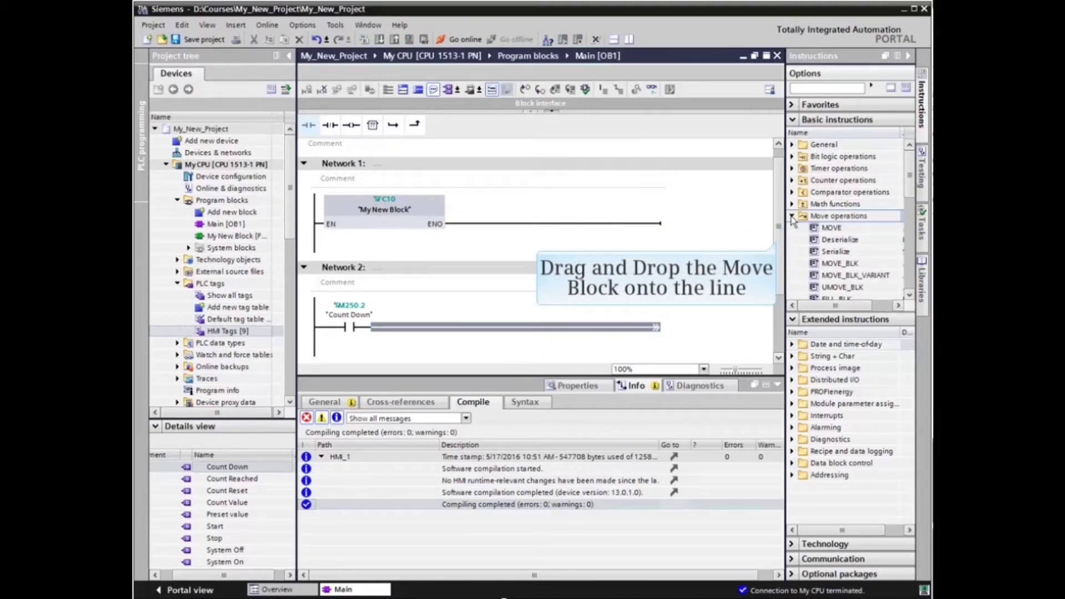
drag(832, 227, 549, 330)
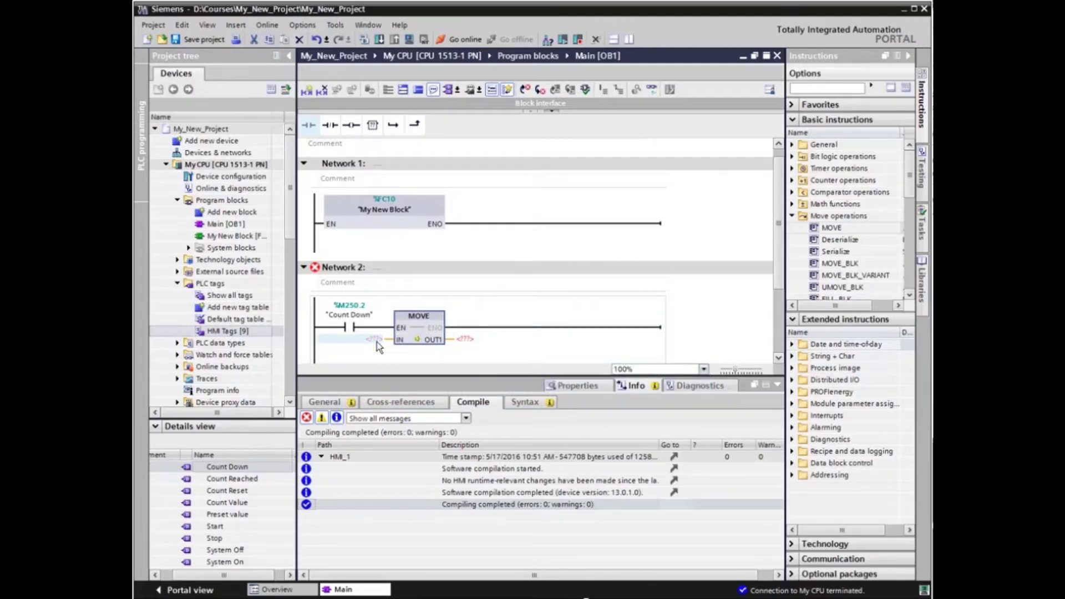
mouse_move(226, 504)
mouse_down()
mouse_move(413, 425)
mouse_move(381, 306)
mouse_up()
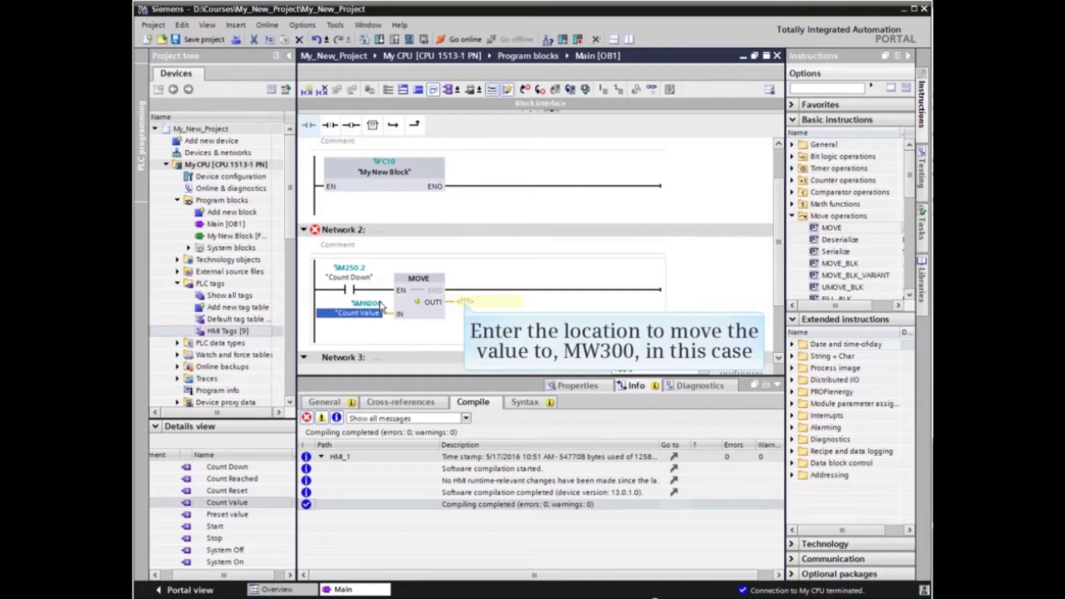
Assign the MOVE output to %MW300, which appears as "Tag_18".
click(460, 302)
text(mw300)
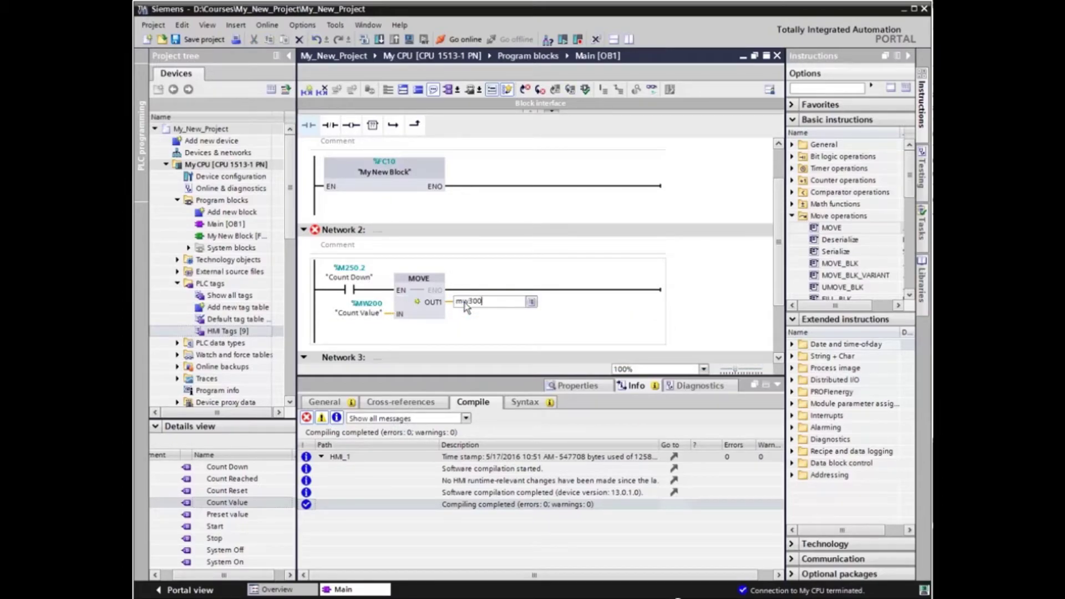
key(Return)
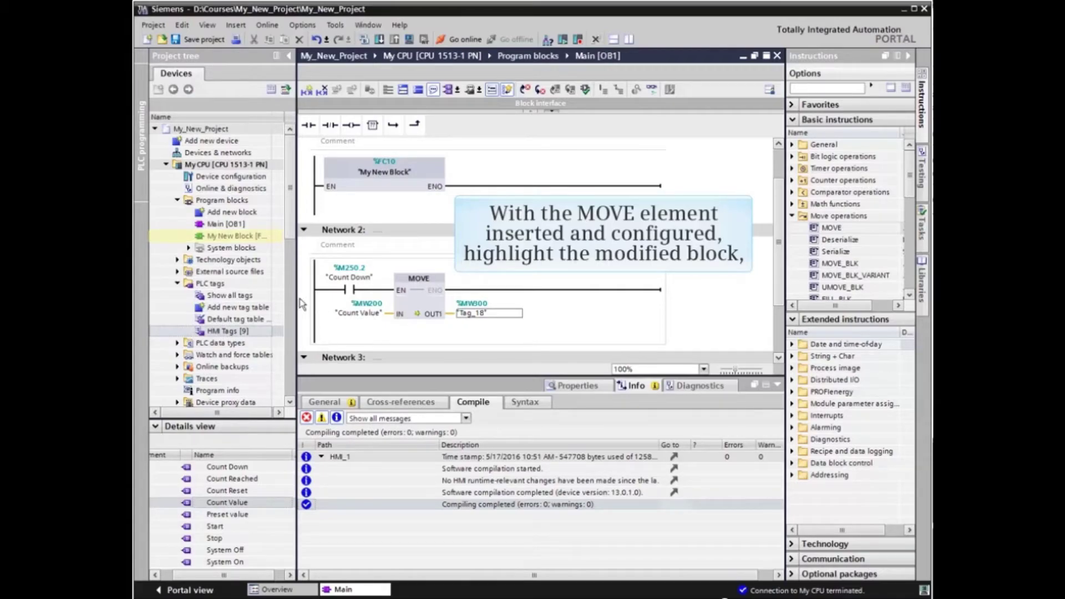
Download the program to My CPU from My New Block and confirm Load in the preview.
click(236, 239)
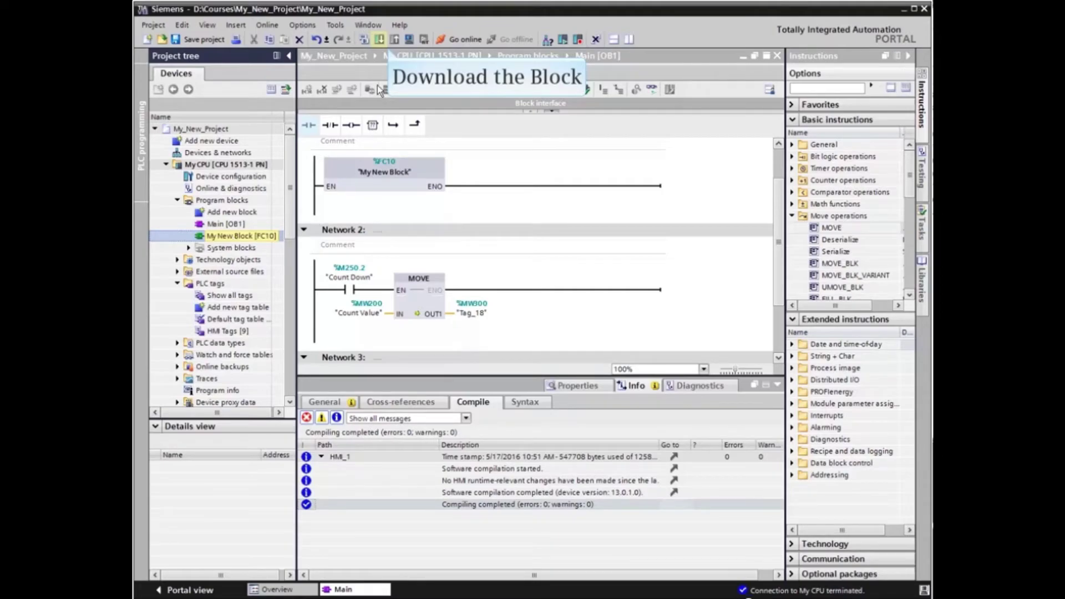
click(380, 39)
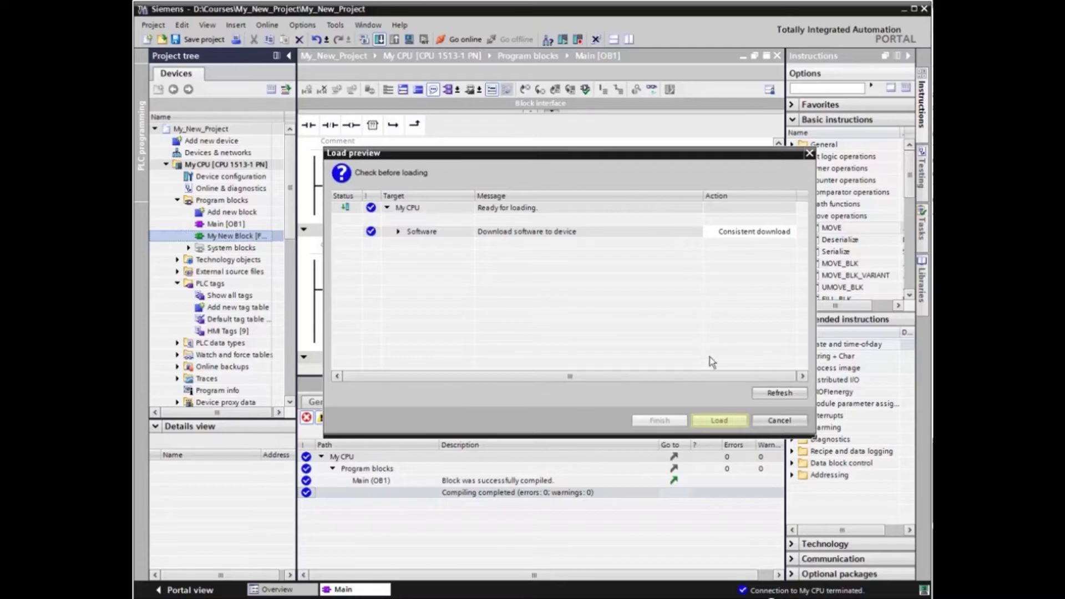
click(713, 421)
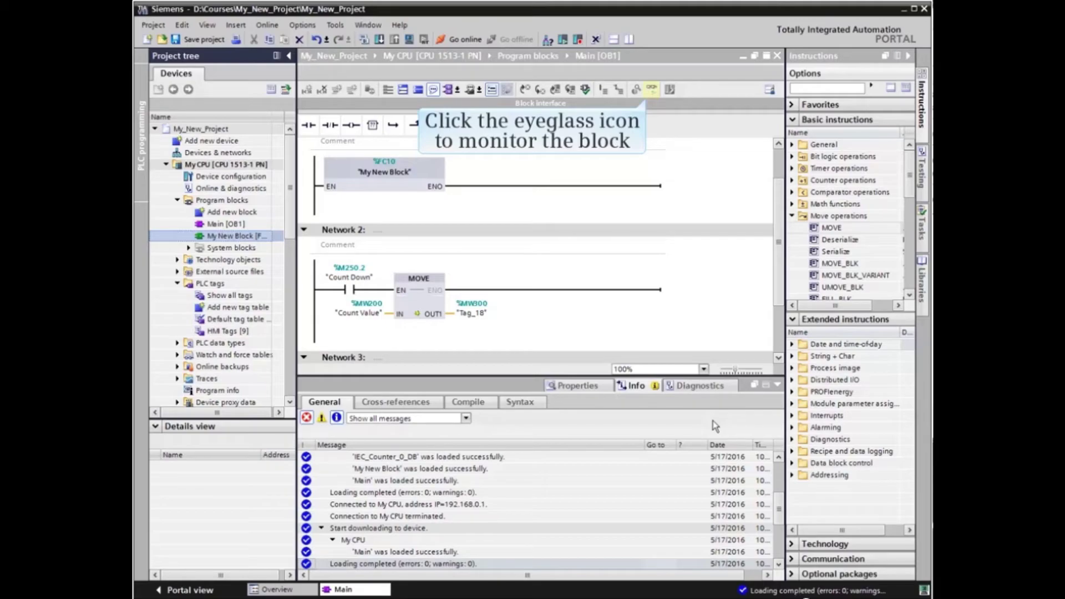
Turn on monitoring of Main [OB1], showing Count Value at 5 and Tag_18 at 0.
click(652, 90)
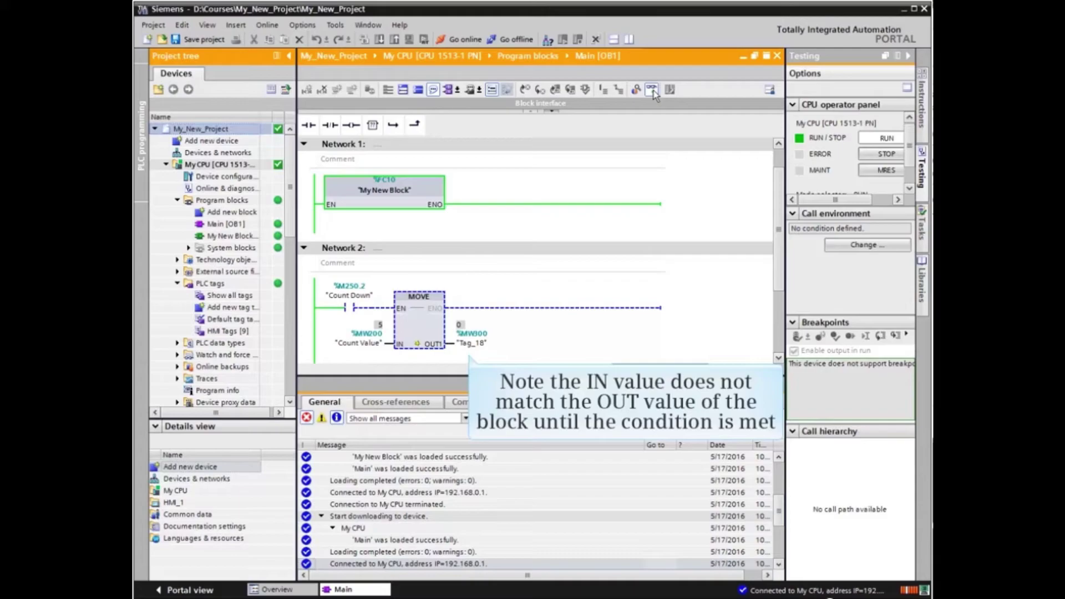